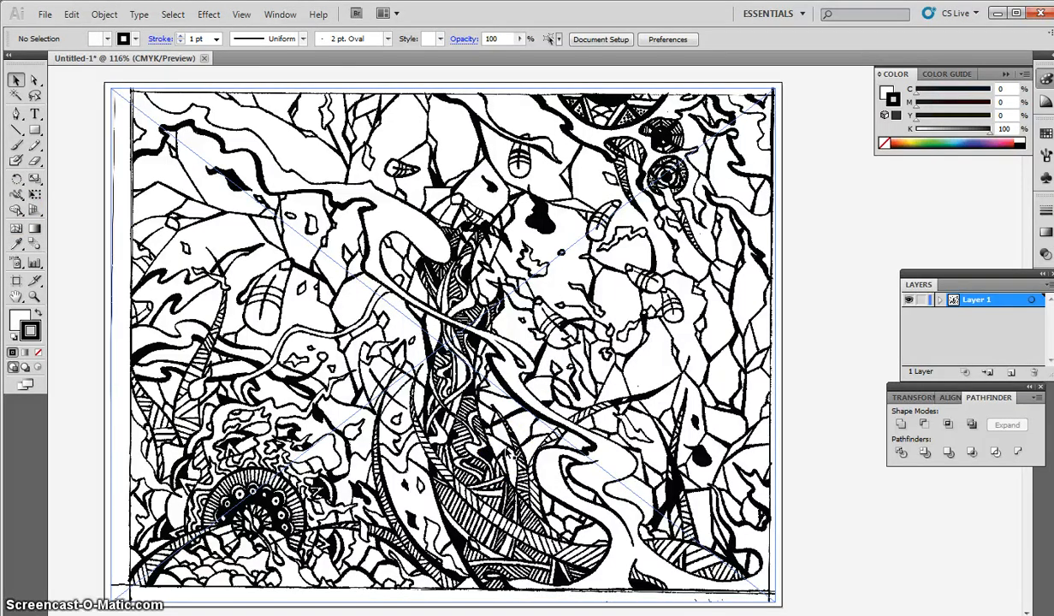
- Examine the placed drawing's line edges up close at high magnification, then return to the full artwork
key(ctrl+equal)
key(ctrl+equal)
key(ctrl+equal)
key(ctrl+equal)
key(ctrl+equal)
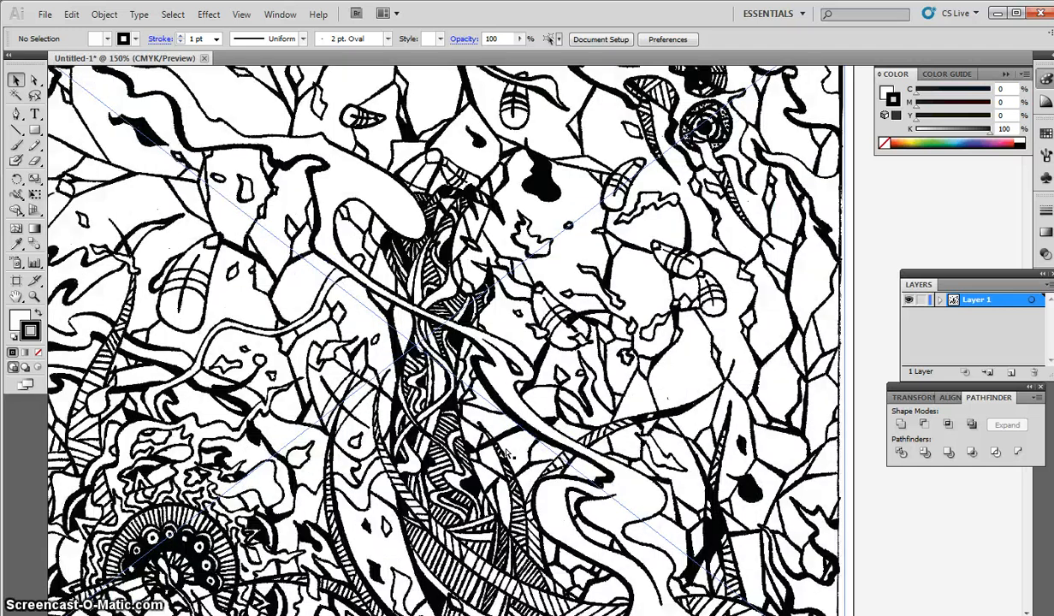
scroll(506, 454, up, 5)
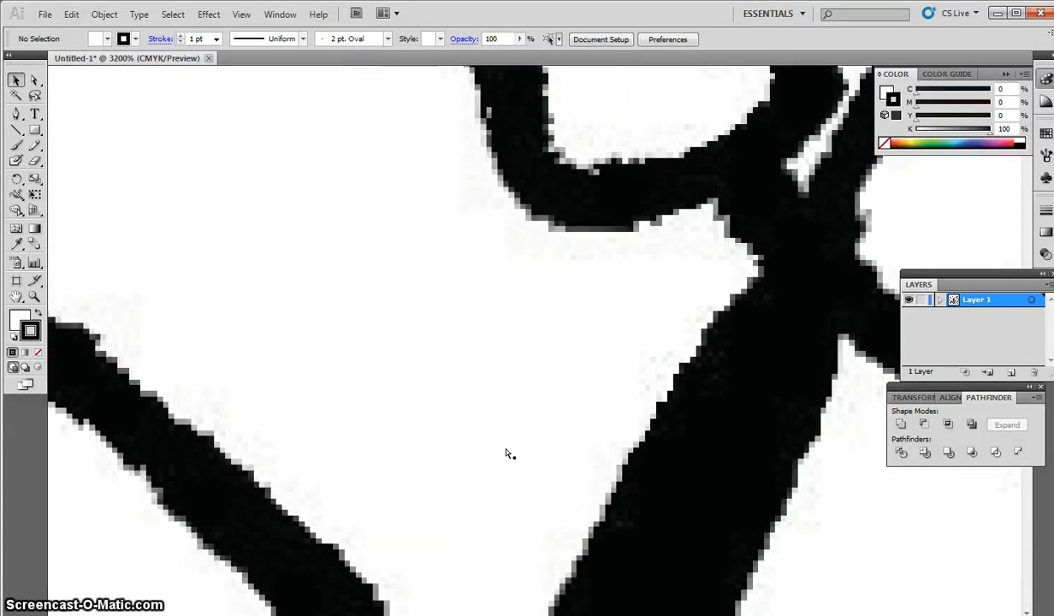
scroll(506, 453, up, 10)
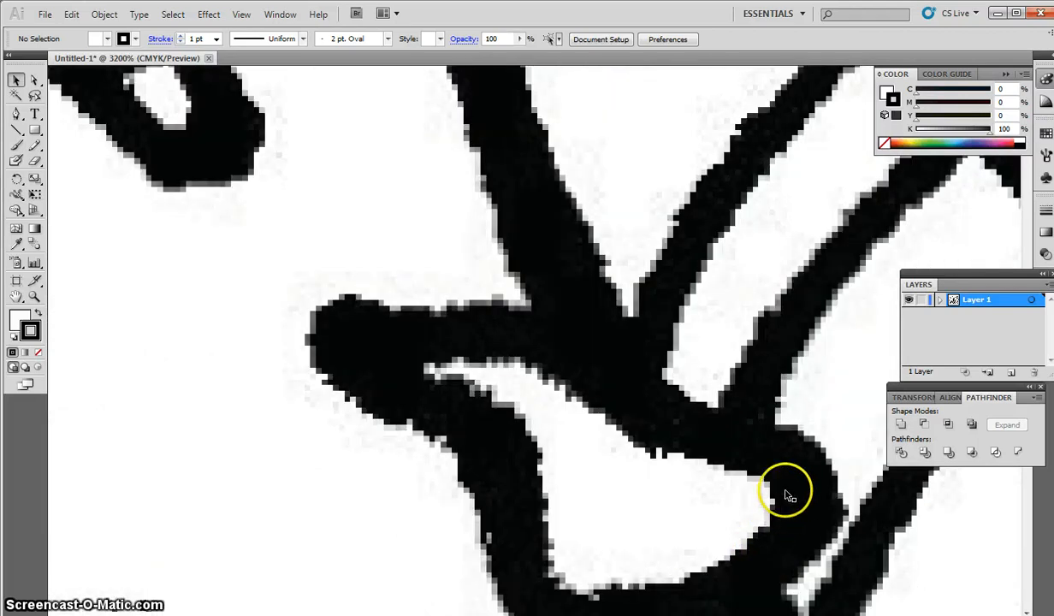
scroll(725, 415, down, 5)
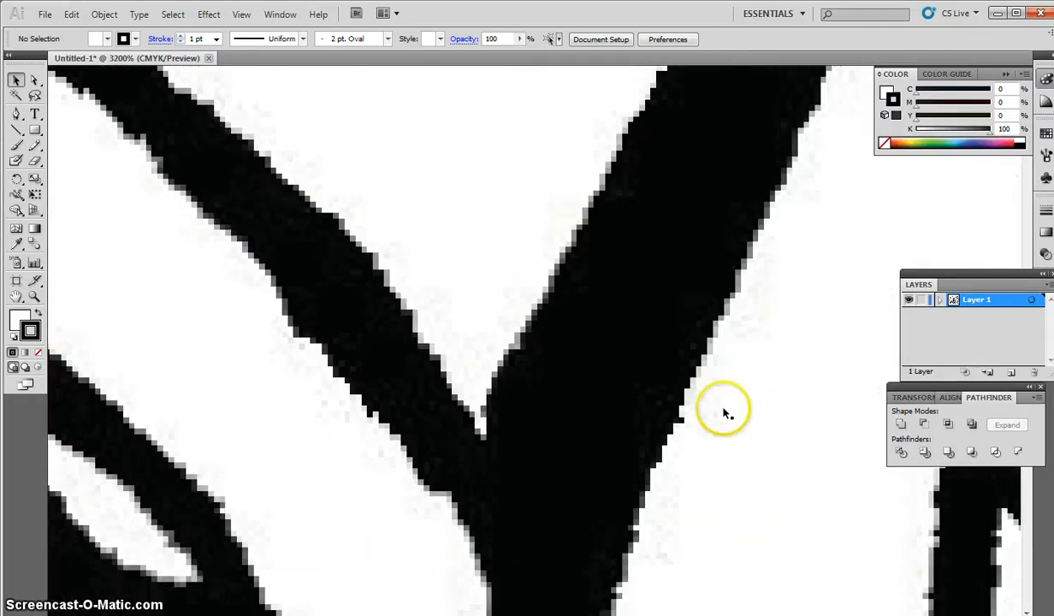
scroll(724, 415, down, 1)
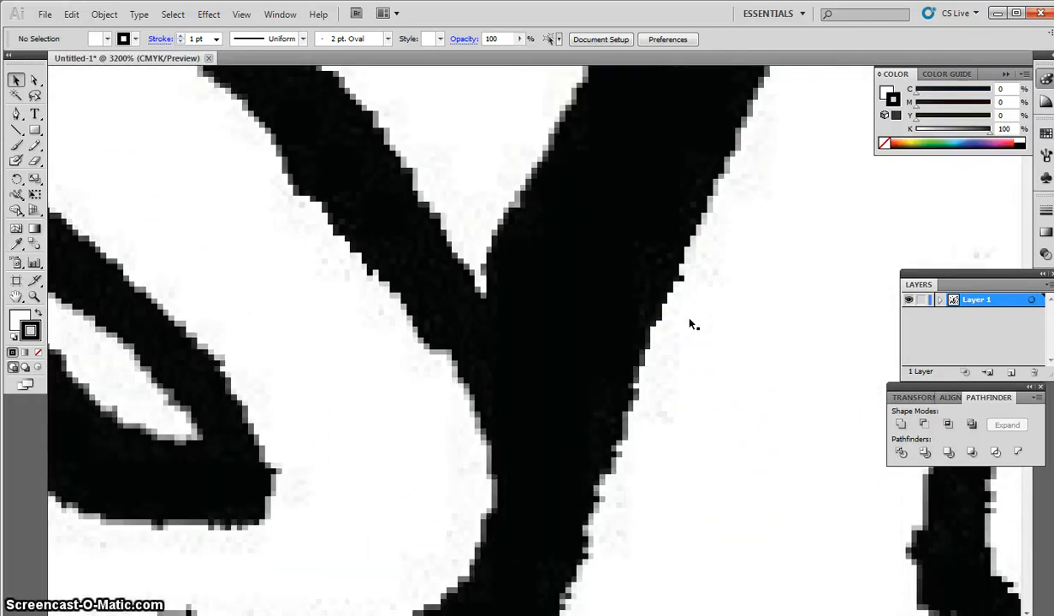
alt+scroll(690, 321, down, 6)
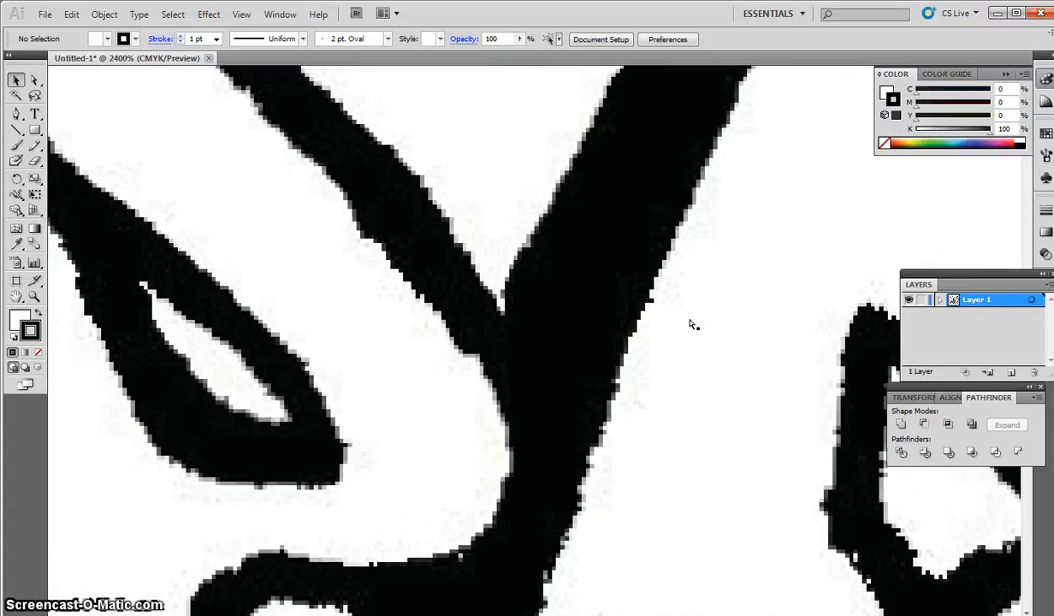
alt+scroll(690, 324, down, 4)
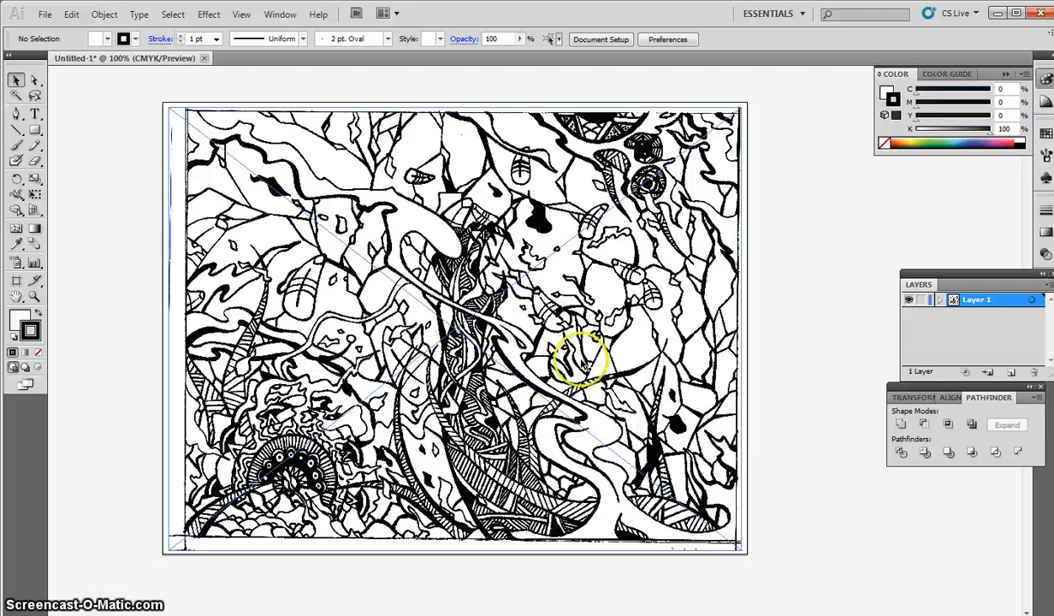
- Shift the placed drawing slightly to the left on the artboard and Live Trace it with the [Default] preset
mouse_move(376, 288)
mouse_down()
mouse_move(348, 305)
mouse_move(377, 298)
mouse_up()
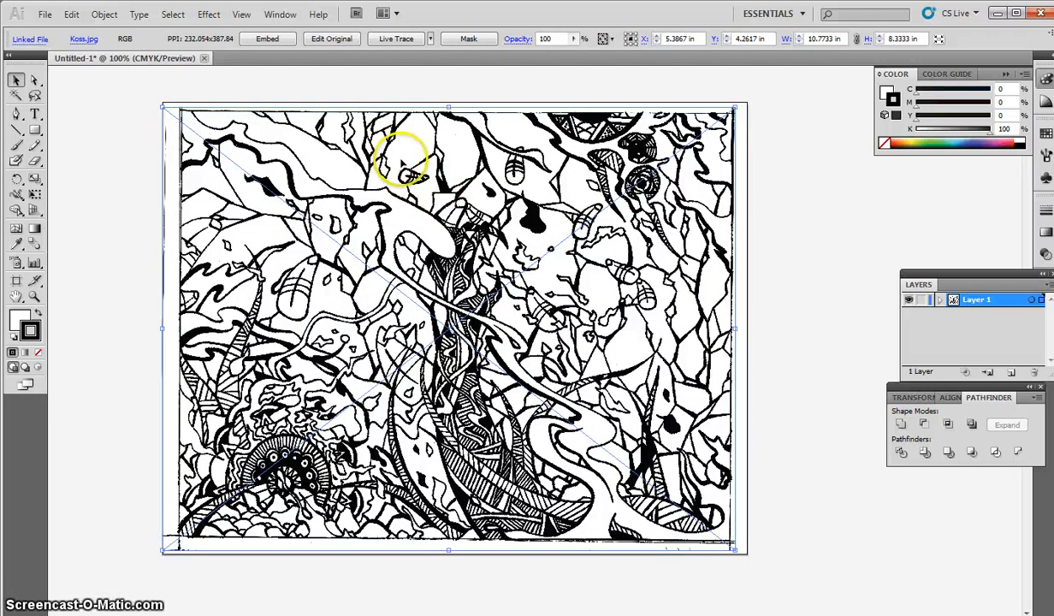
click(149, 147)
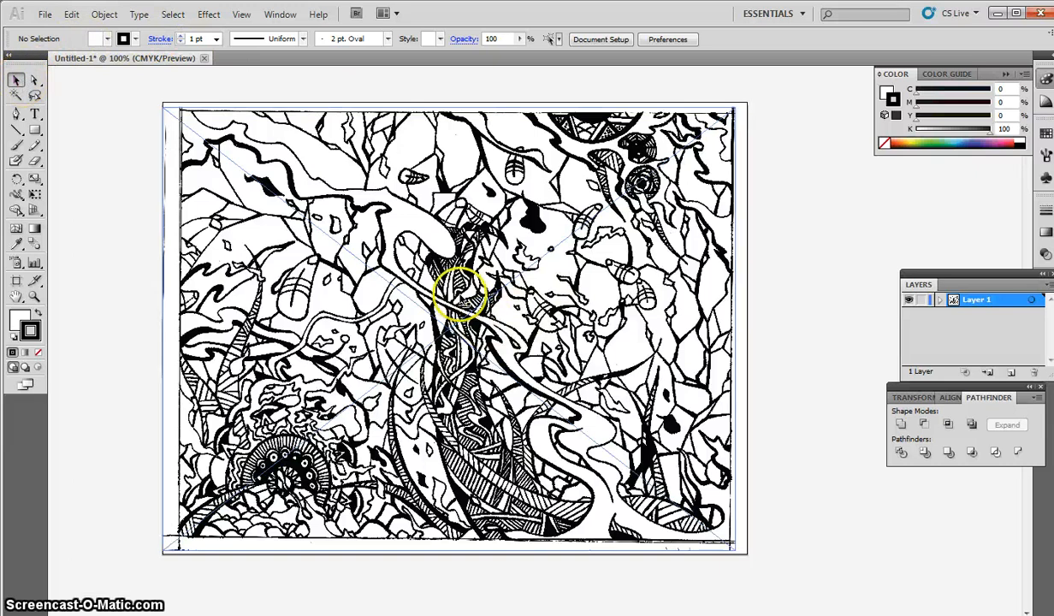
click(444, 286)
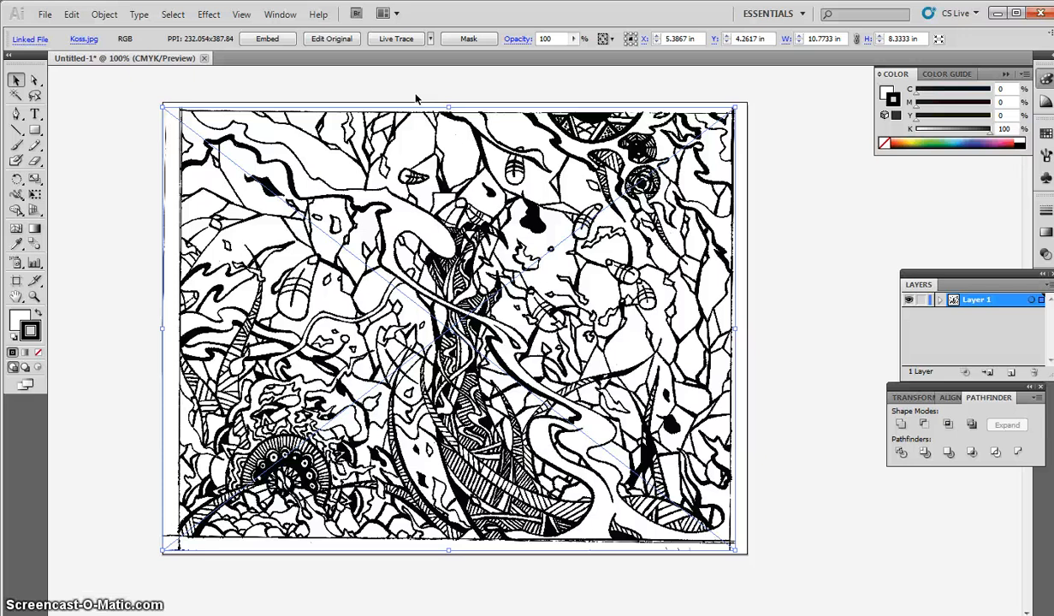
click(431, 39)
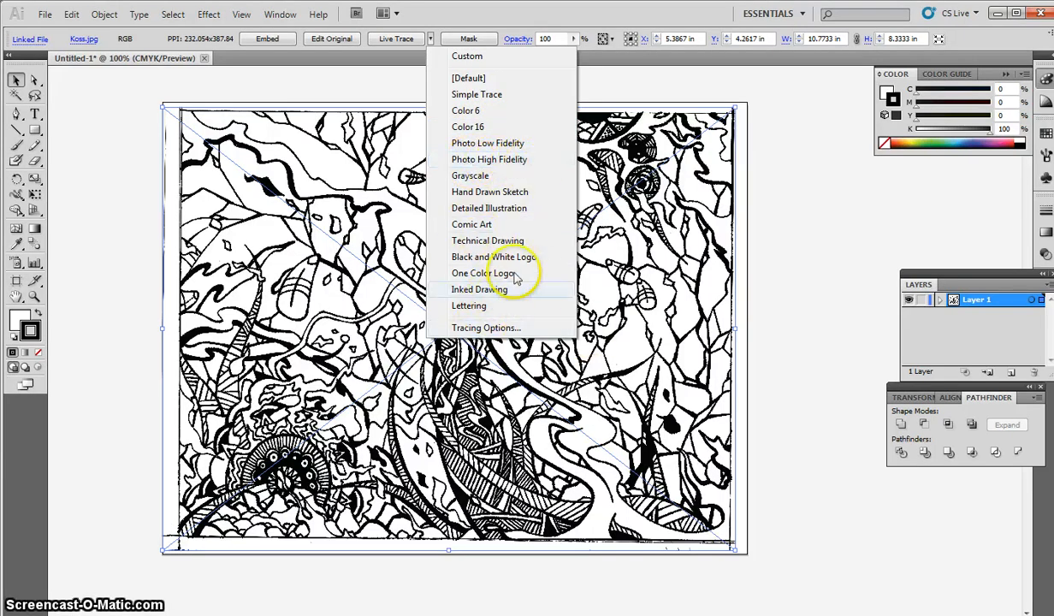
click(466, 79)
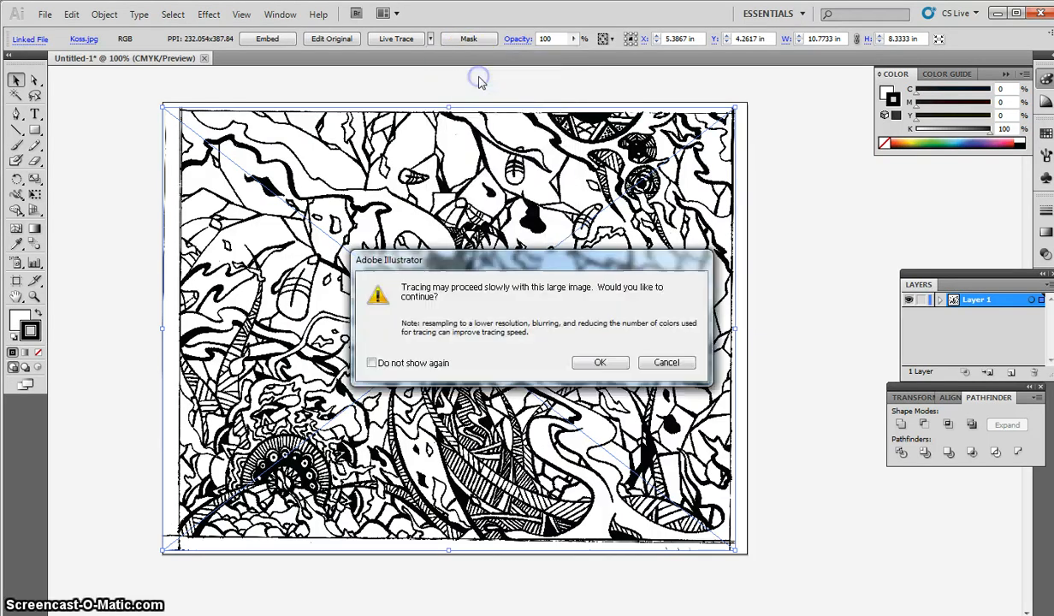
click(600, 363)
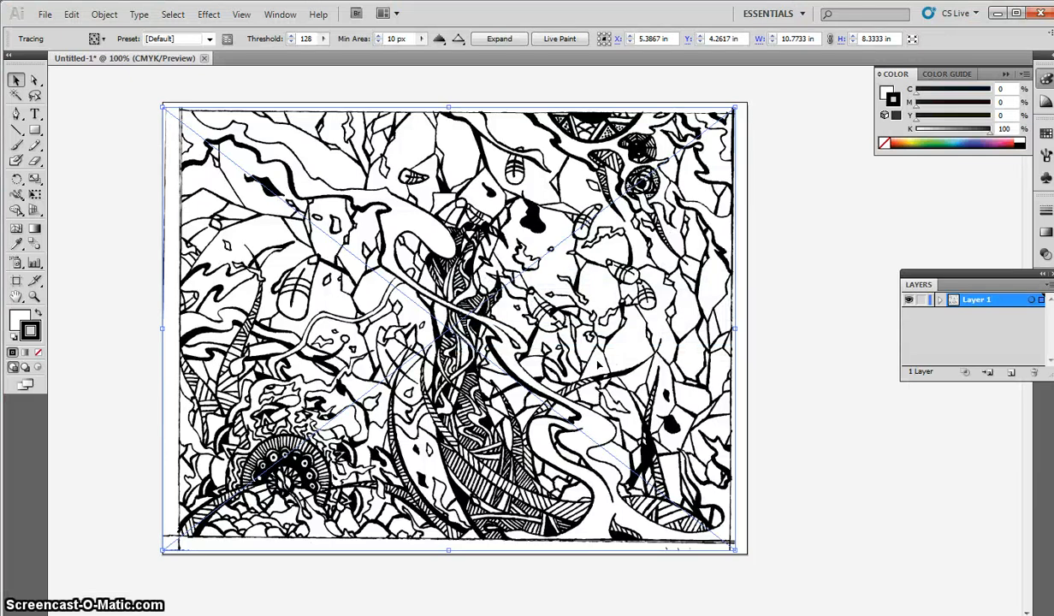
- Convert the traced drawing into a Live Paint group and deselect it
scroll(598, 367, up, 7)
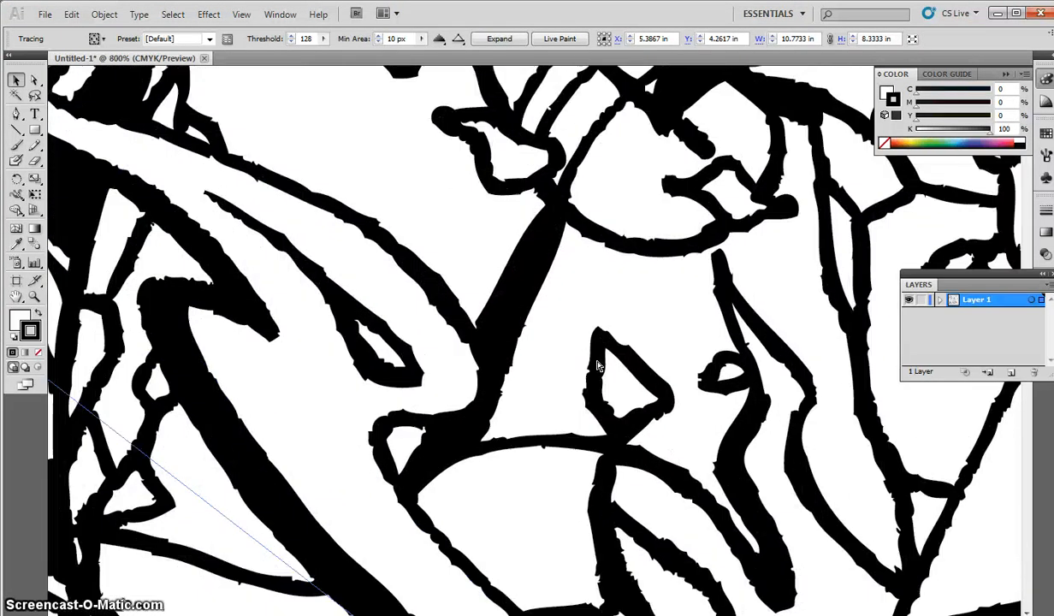
scroll(597, 366, down, 6)
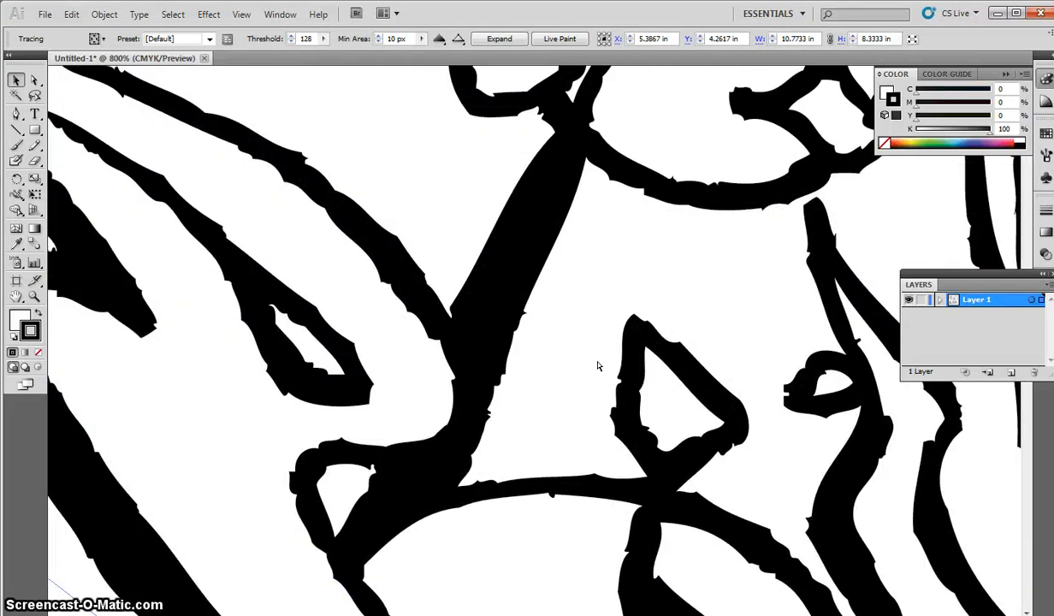
scroll(598, 366, down, 4)
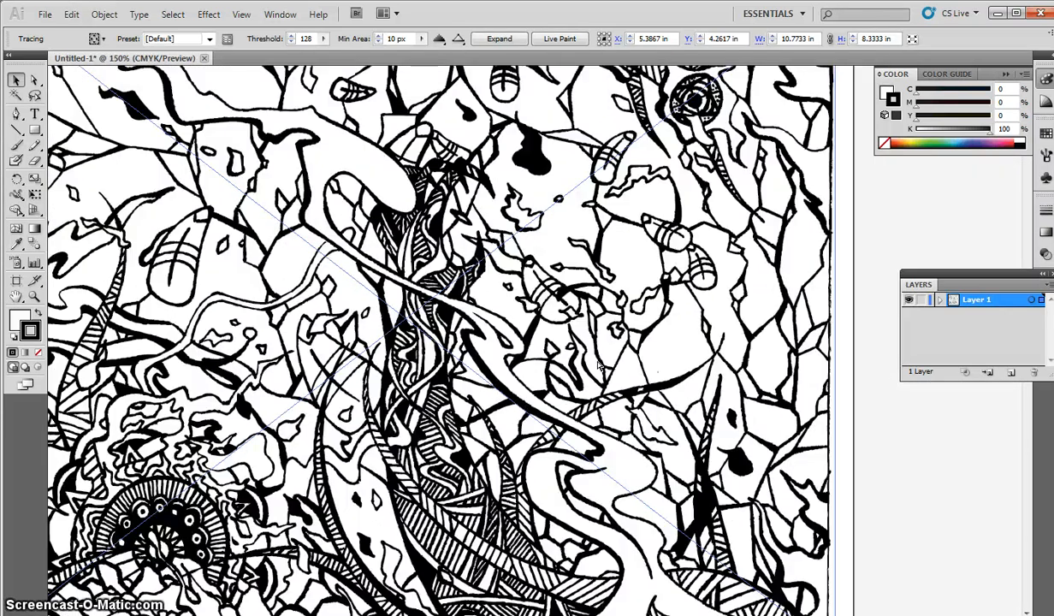
scroll(598, 366, up, 1)
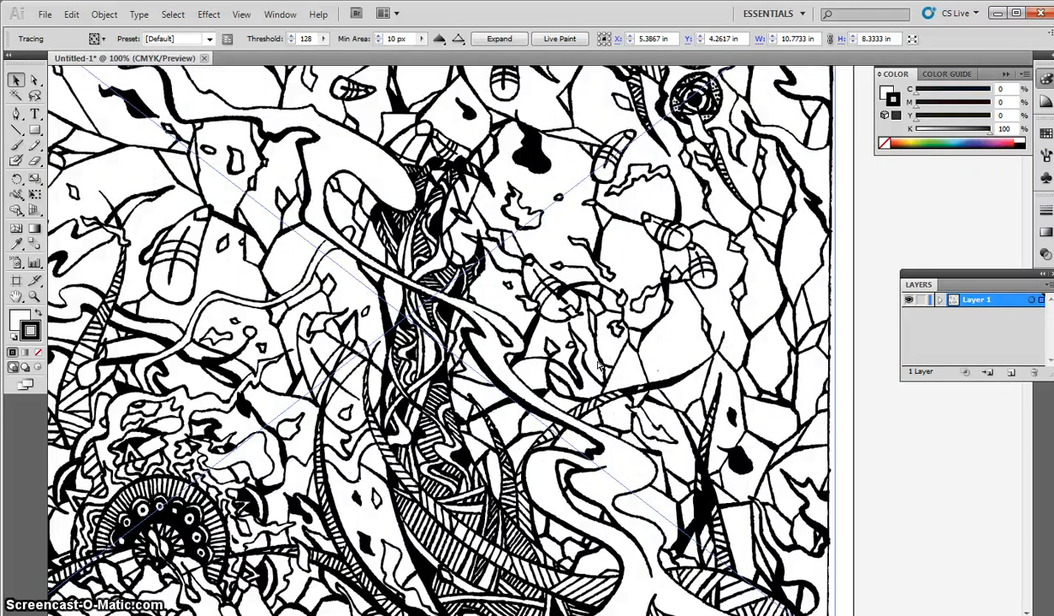
scroll(598, 366, down, 1)
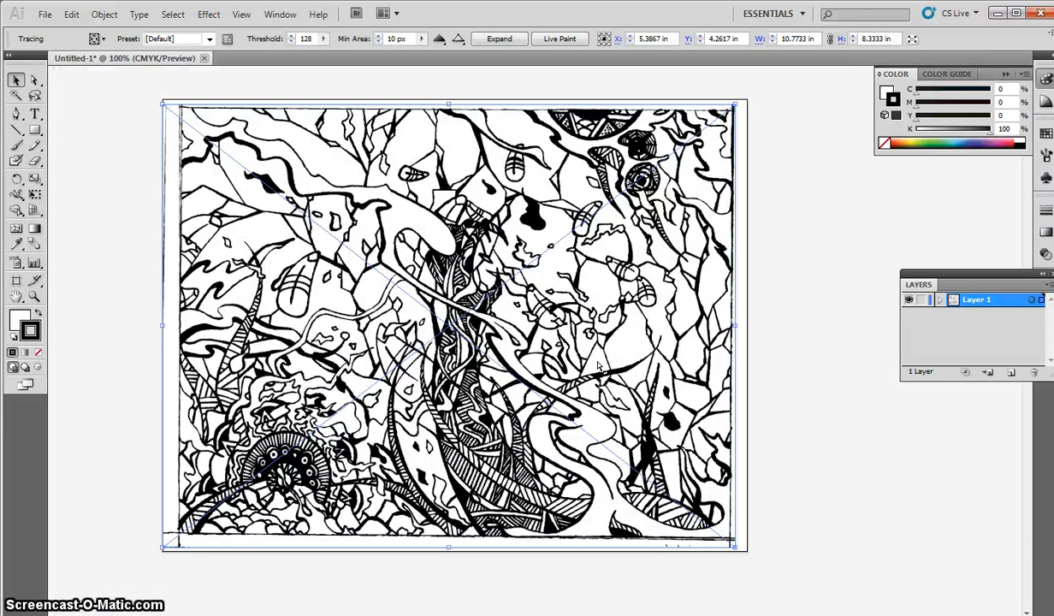
click(142, 218)
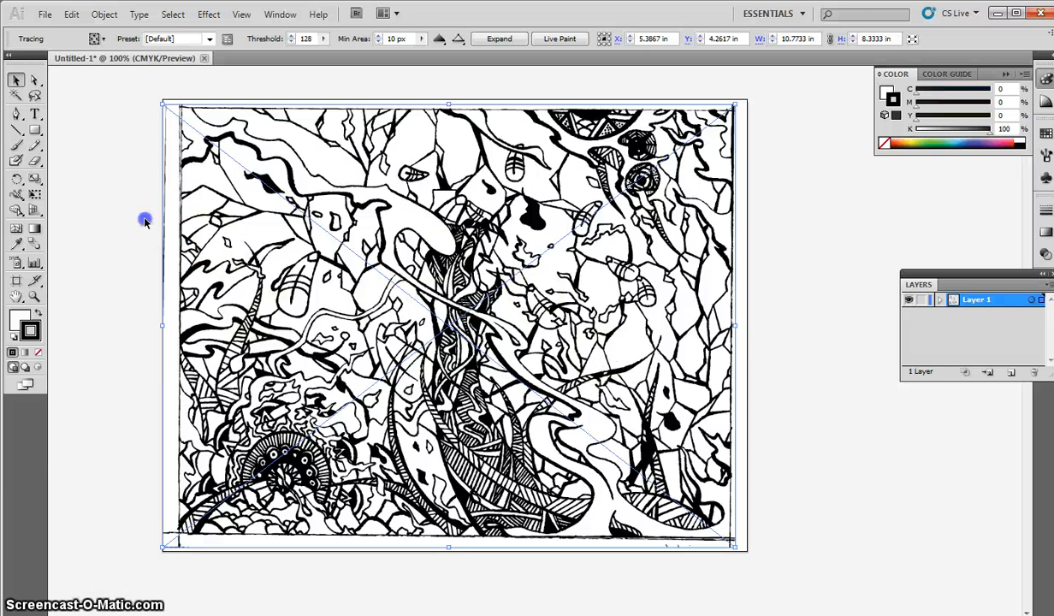
click(372, 287)
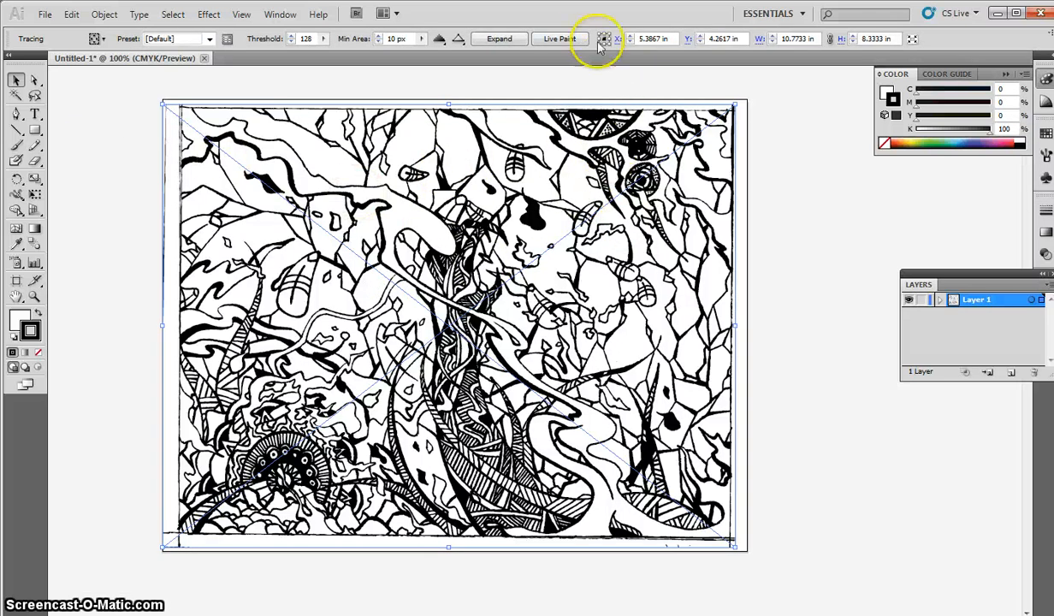
click(565, 40)
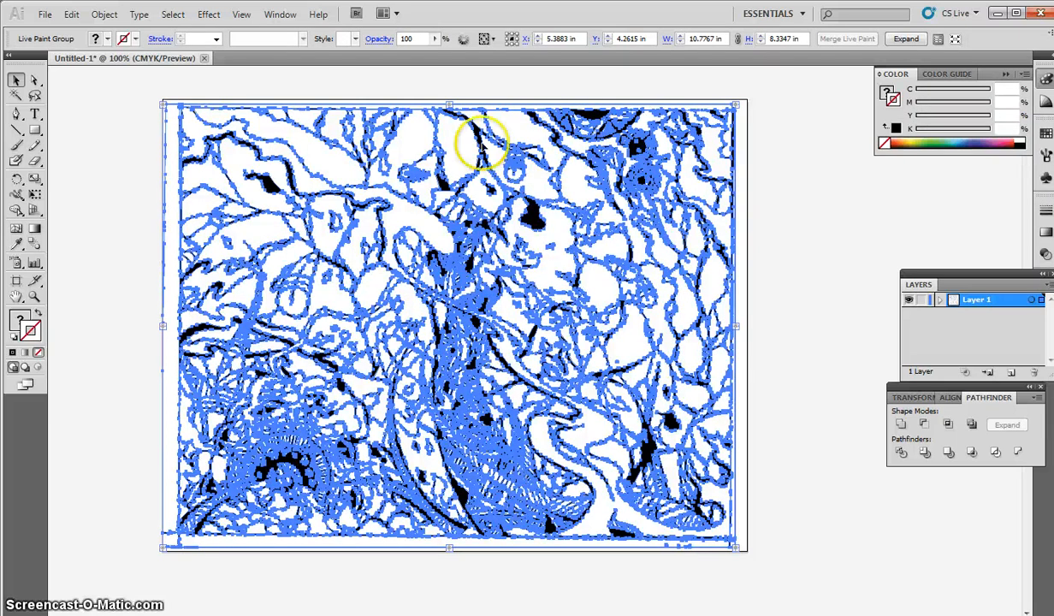
click(81, 137)
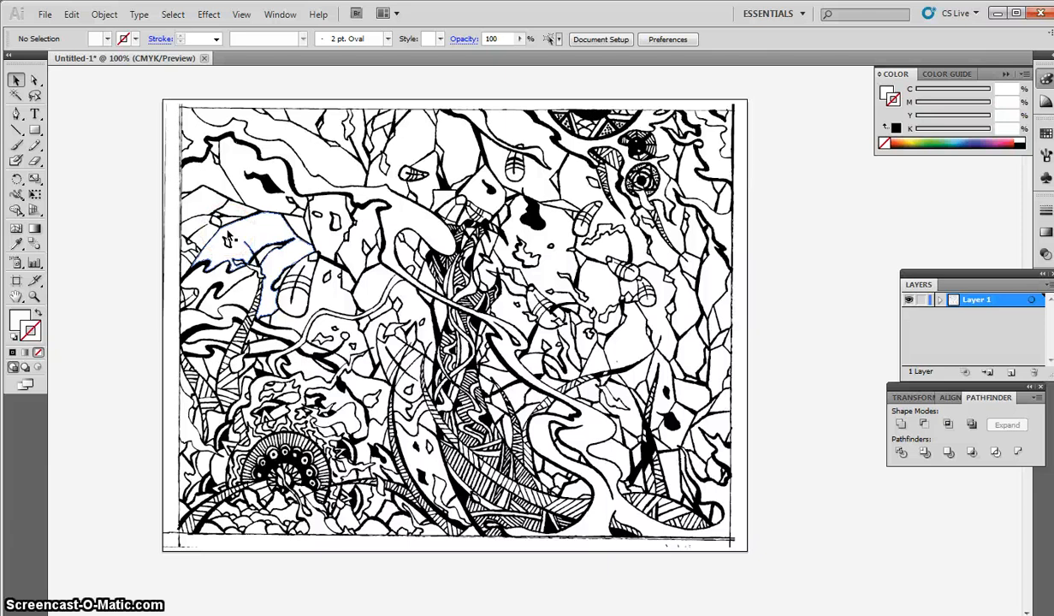
- Activate the Live Paint Bucket for colouring the drawing's enclosed areas
click(17, 212)
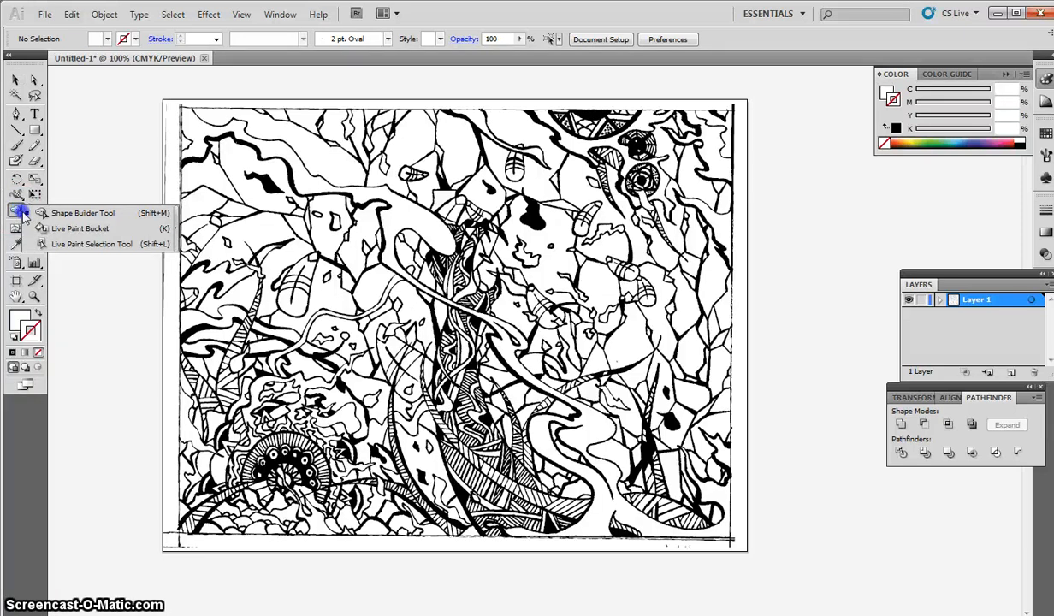
drag(22, 215, 39, 231)
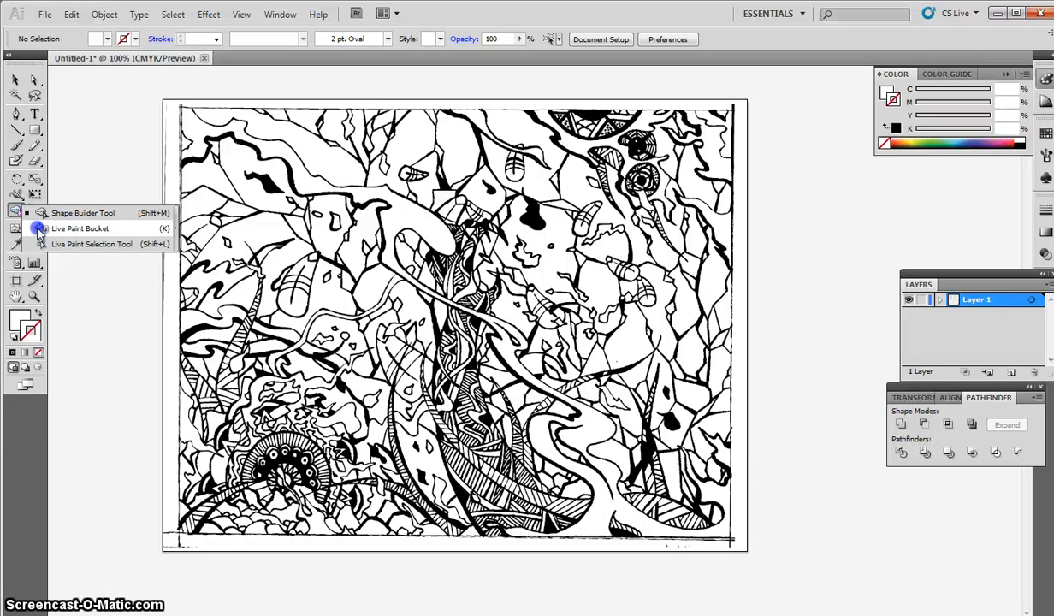
click(40, 230)
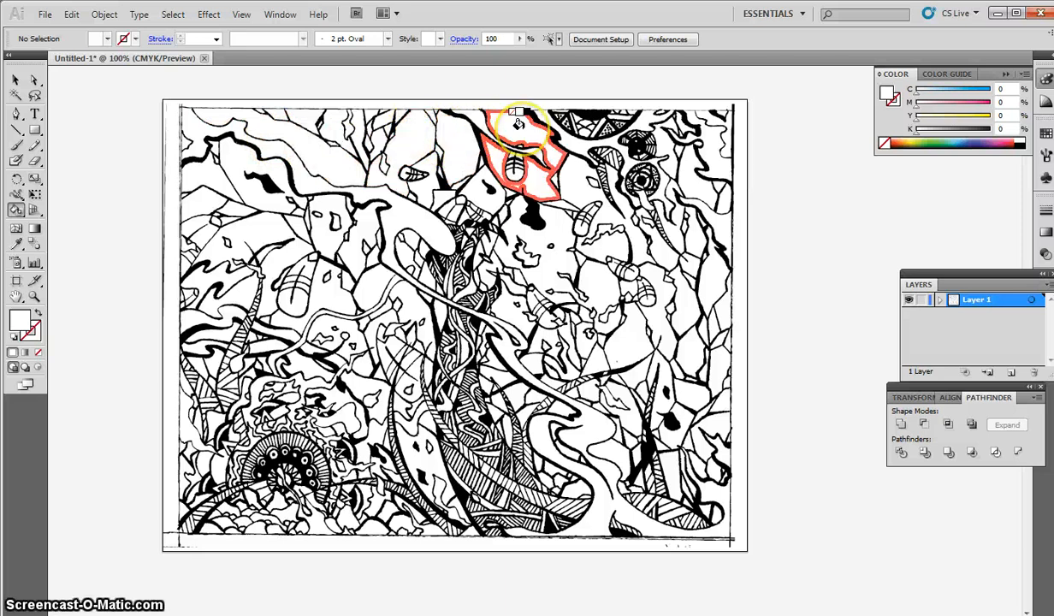
- Show the document swatches, load the Earthtone swatch library and pick its rust-orange colour as the fill
click(1046, 133)
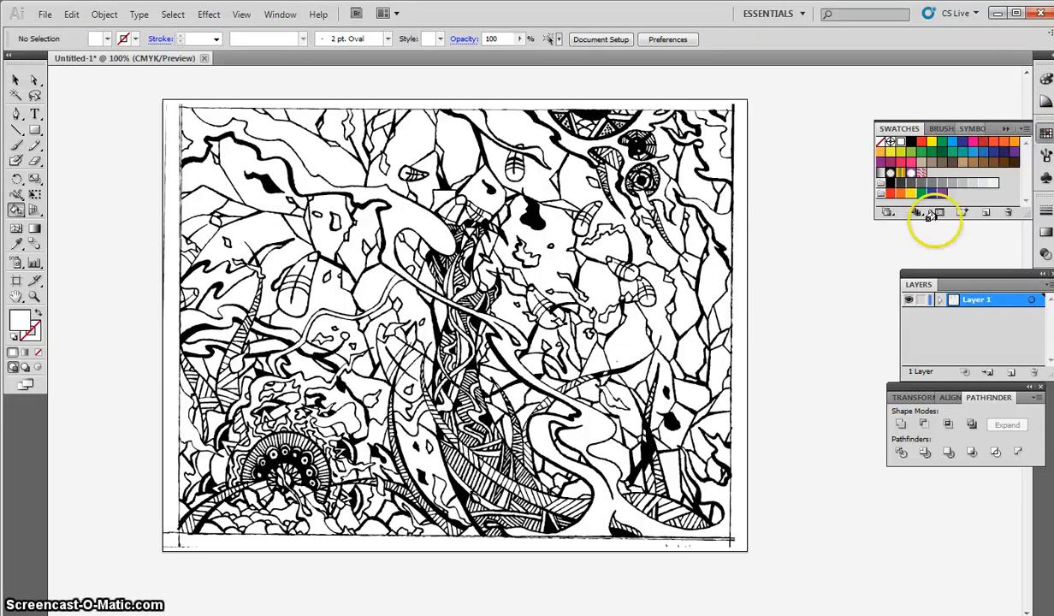
click(280, 15)
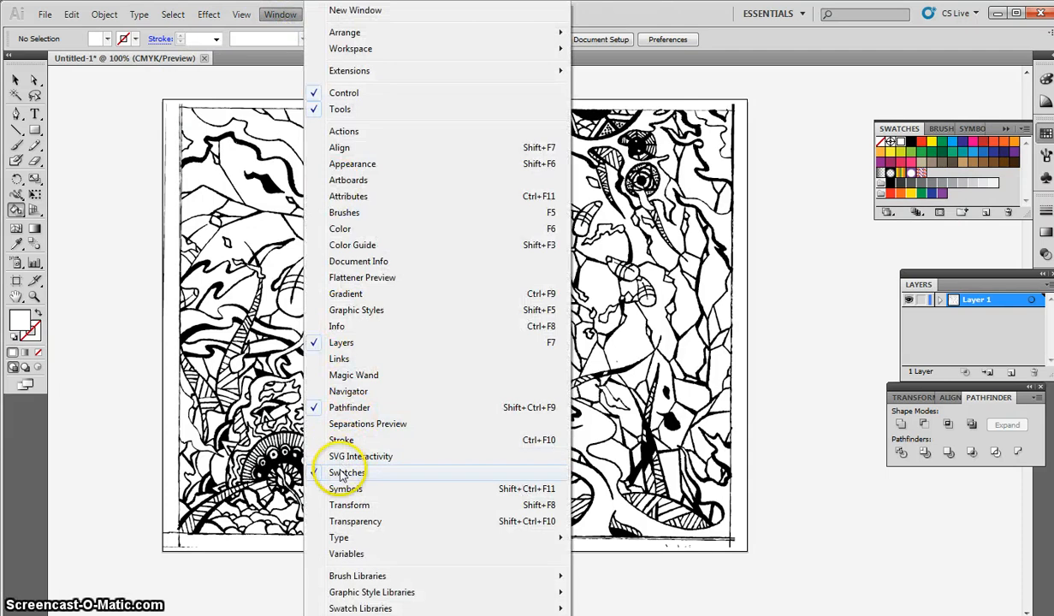
click(991, 56)
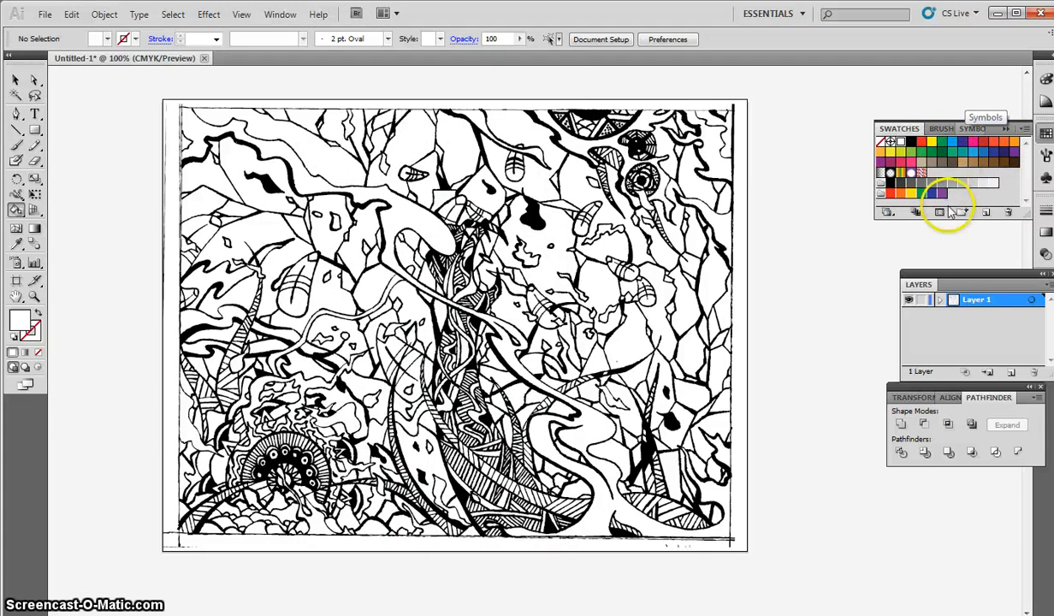
click(888, 213)
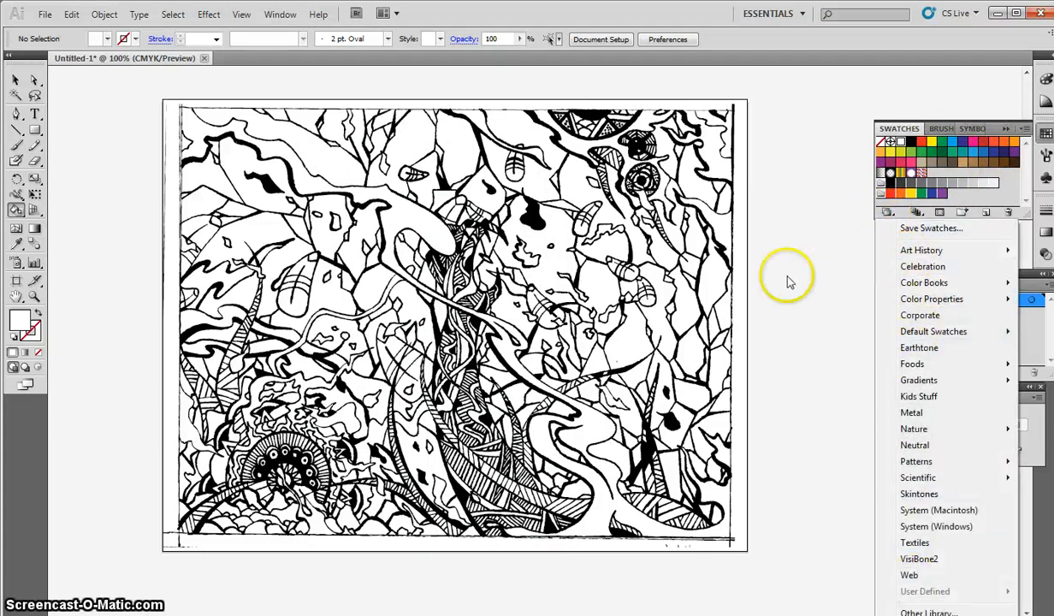
click(917, 347)
click(736, 239)
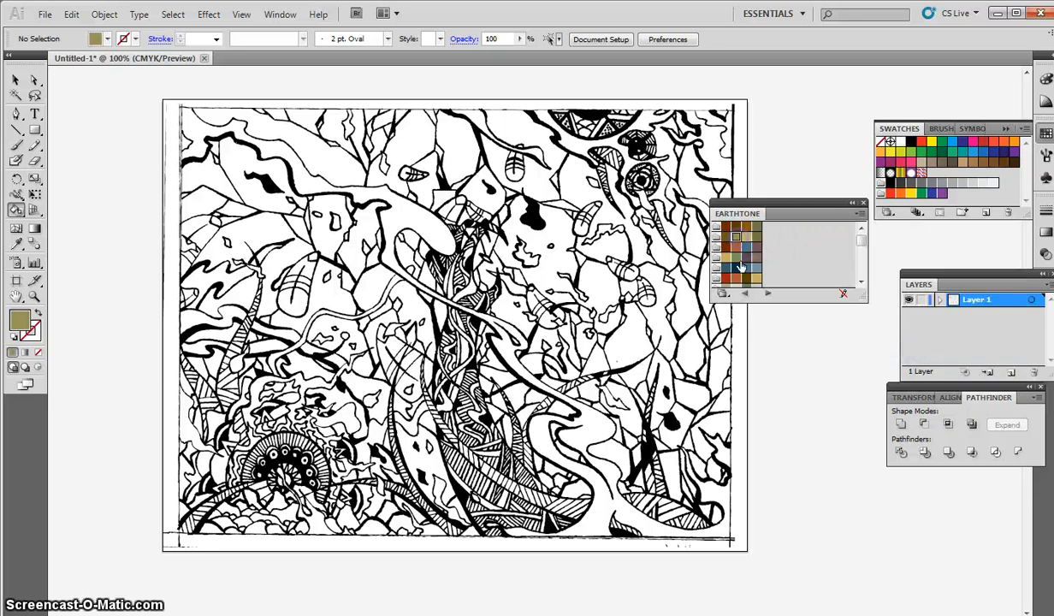
click(735, 247)
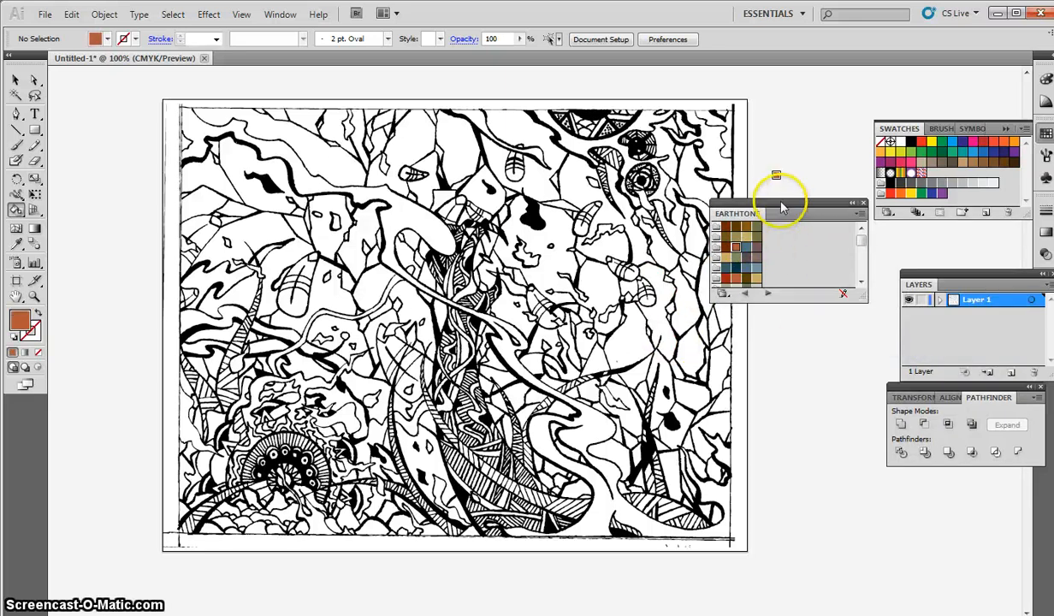
- Dock the Earthtone colours visually beneath the document swatches and set the fill colour to green
drag(787, 210, 995, 216)
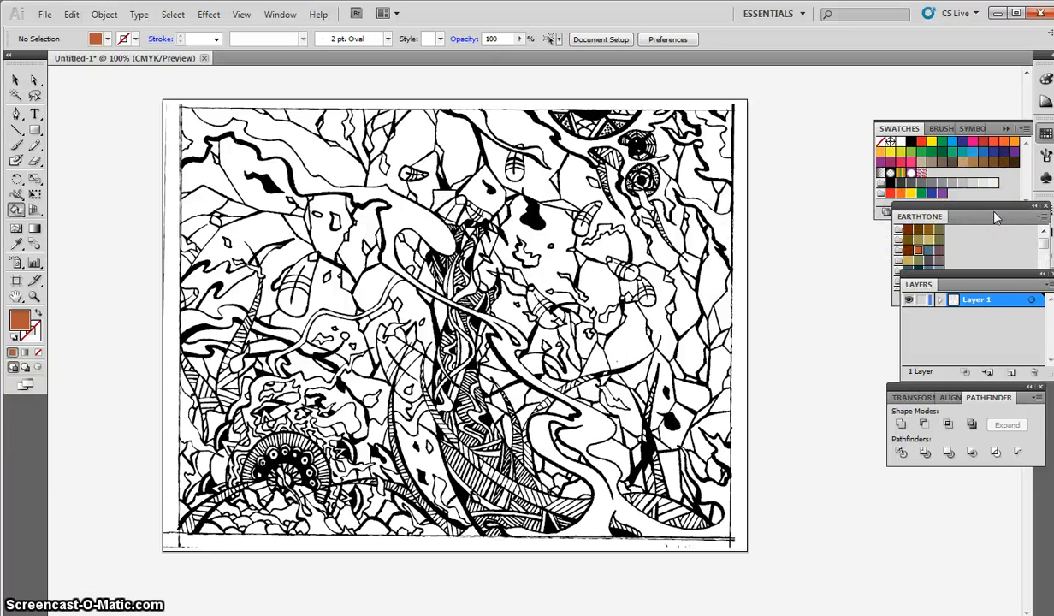
drag(995, 216, 928, 222)
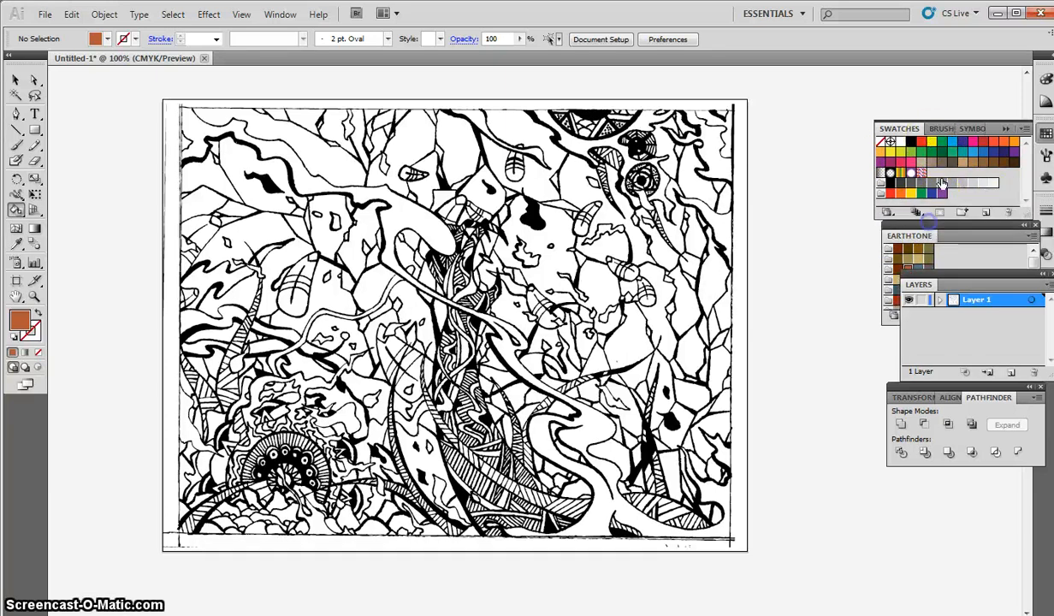
click(990, 126)
drag(844, 285, 947, 150)
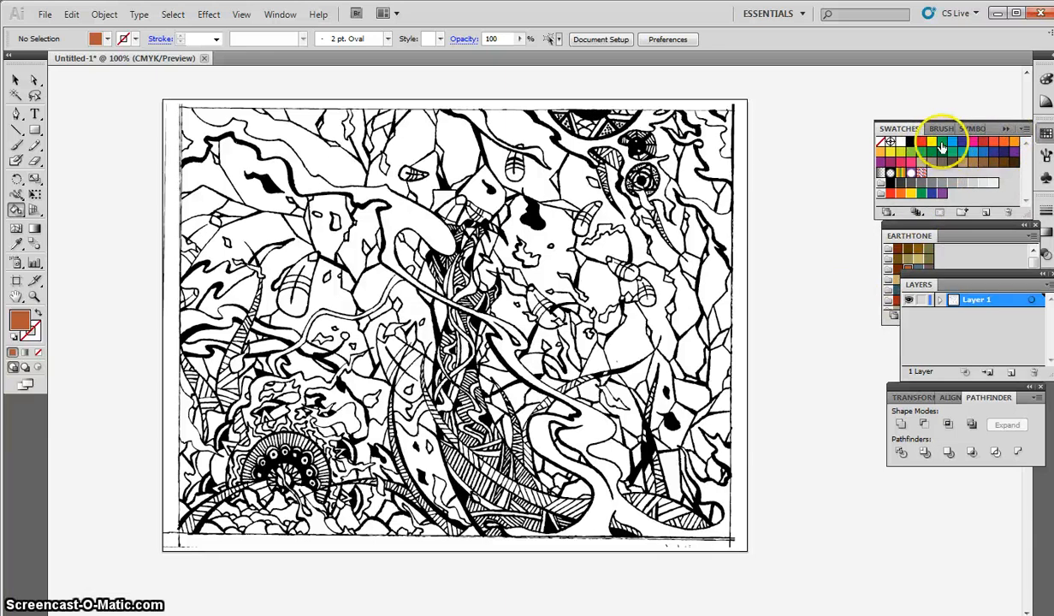
click(941, 147)
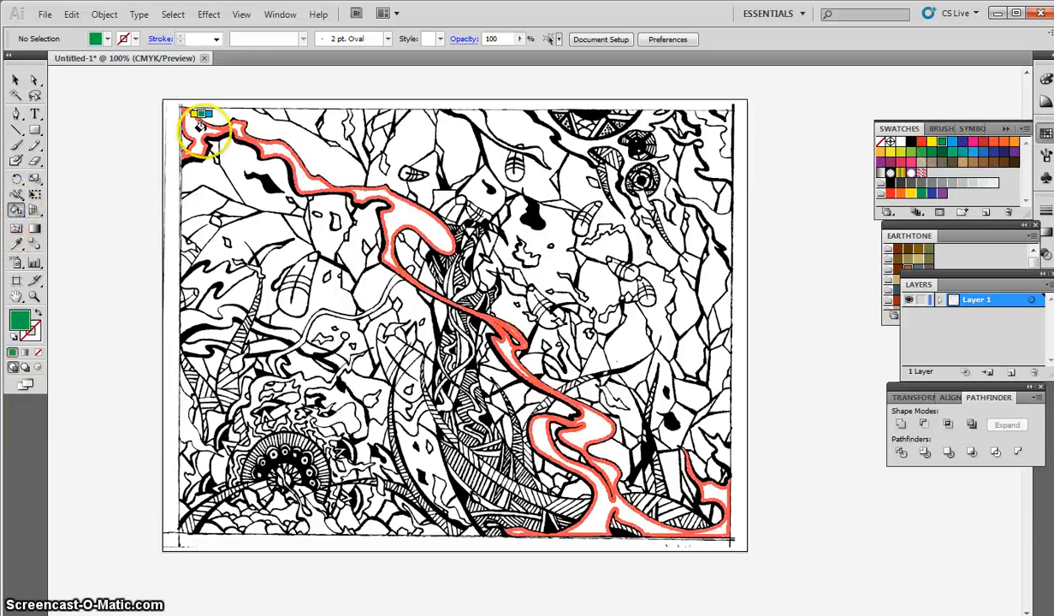
- Fill the long winding band across the drawing with green and the small pod's tip at upper right of centre with yellow
click(674, 477)
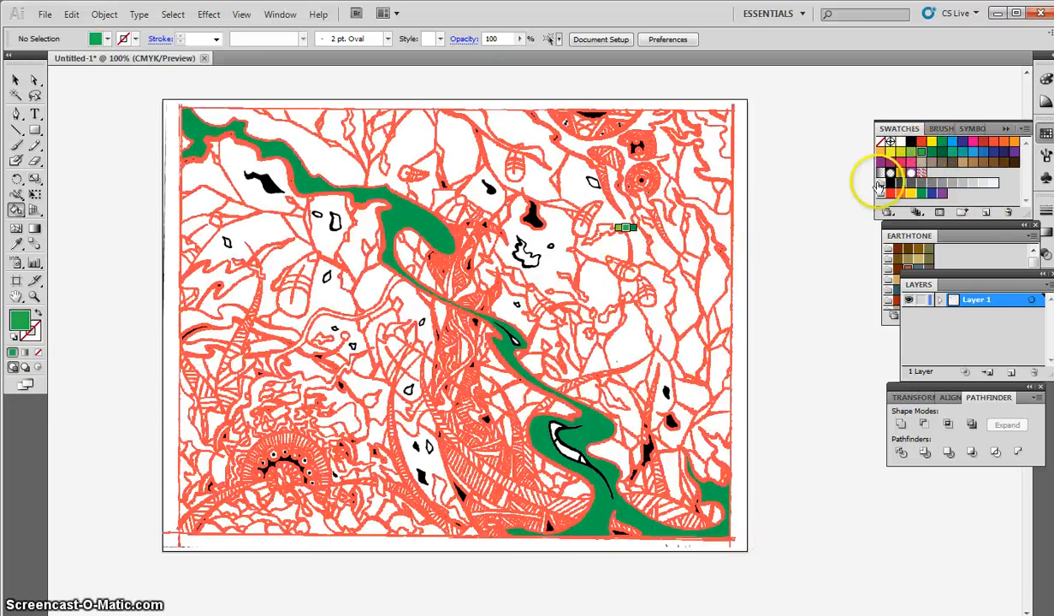
click(890, 151)
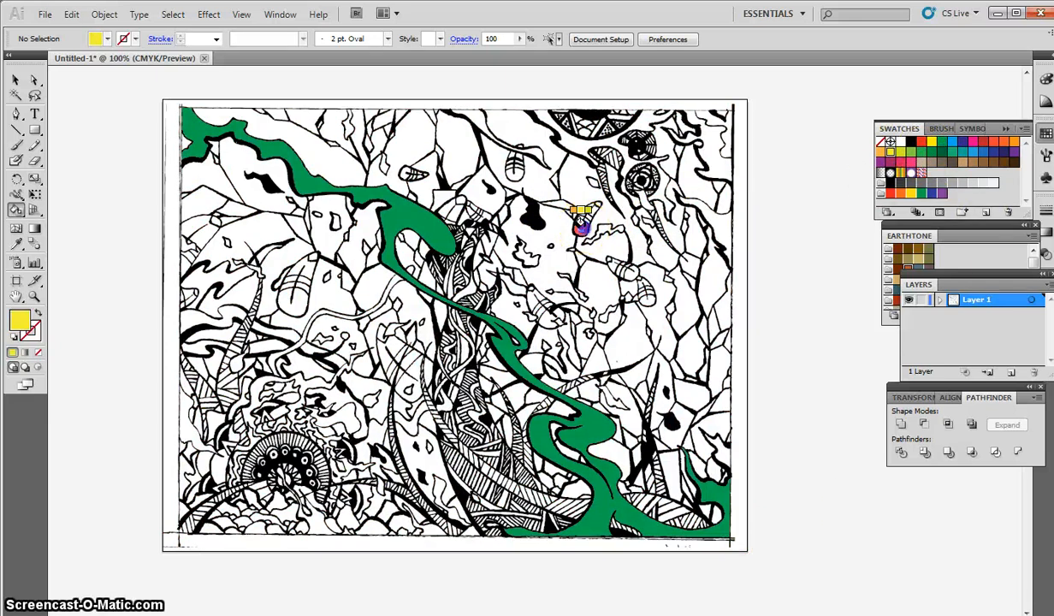
click(580, 226)
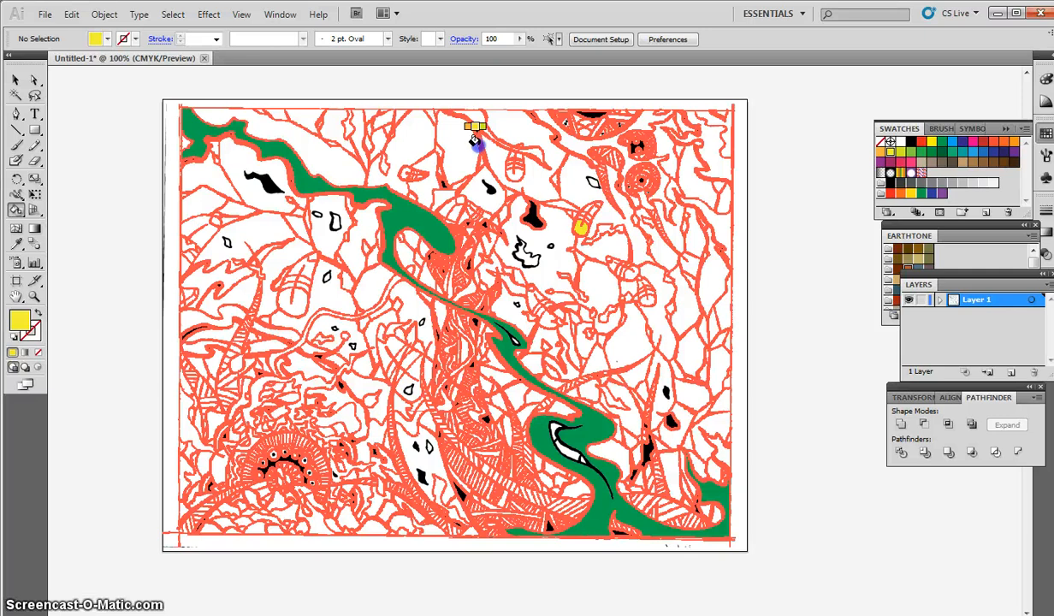
- Try yellow on the drawing's connected linework and restore the lines to black
click(479, 144)
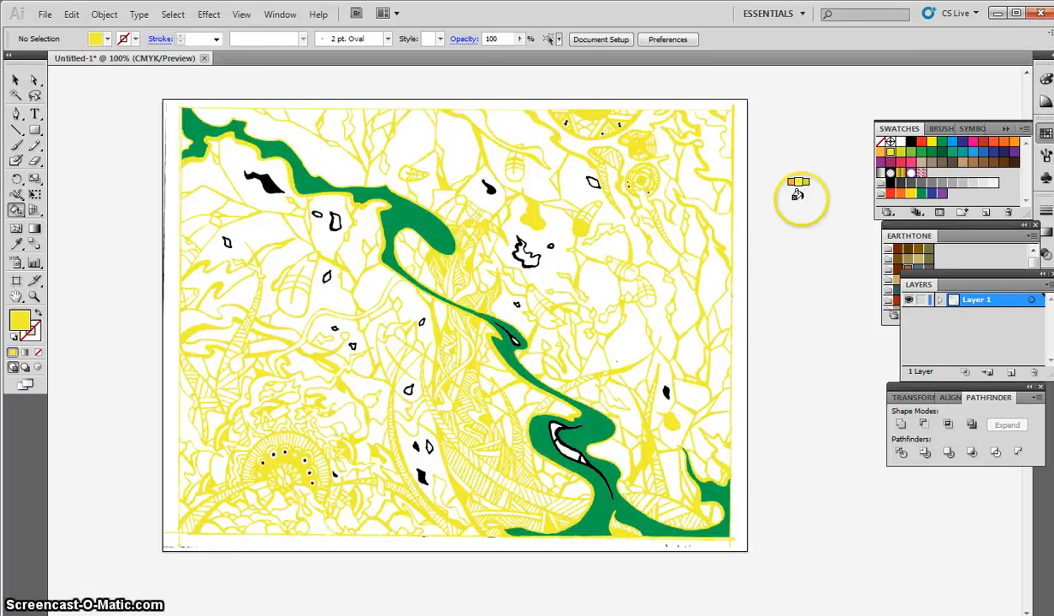
click(910, 141)
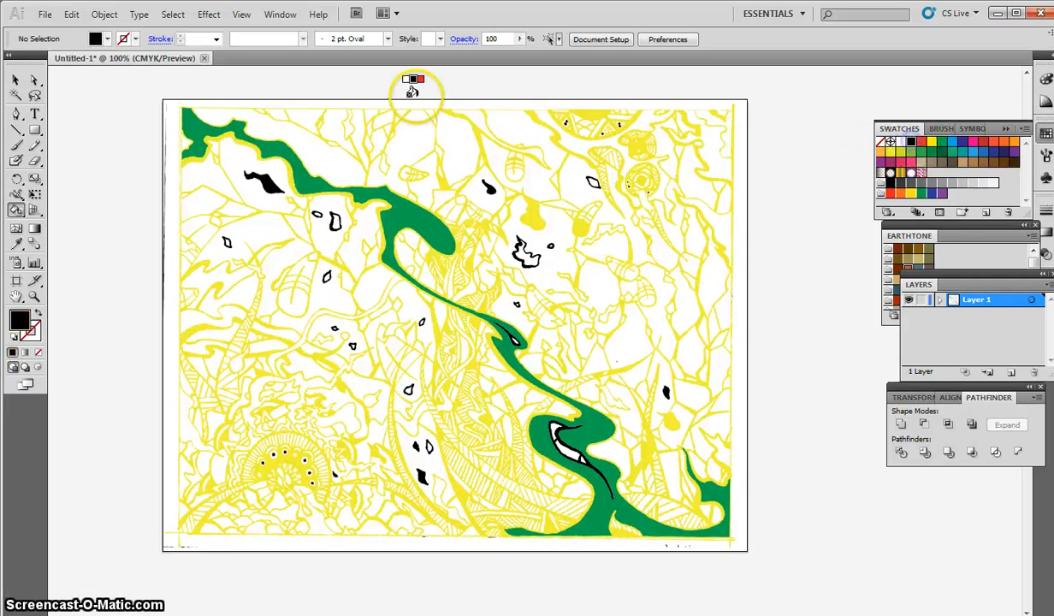
click(453, 107)
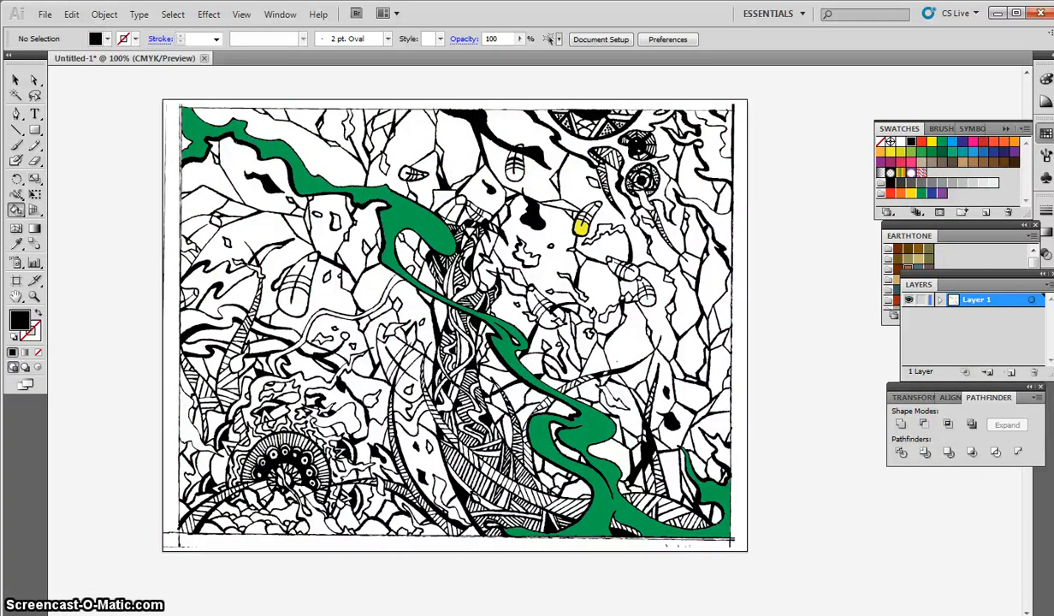
- Fill the elongated drop below the eye-like circles and the tips of several small pods with pink
click(973, 141)
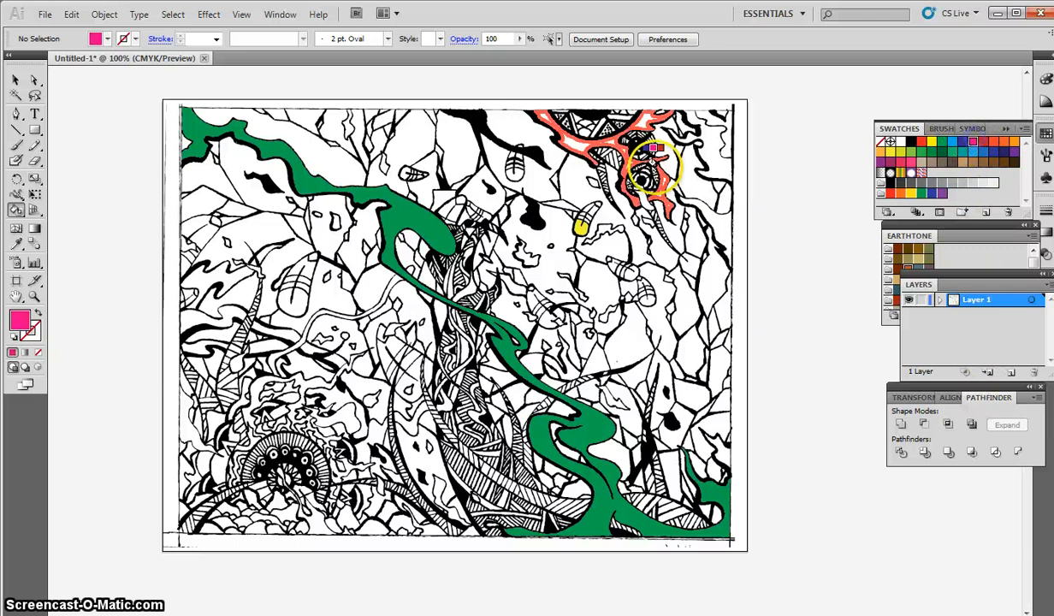
click(629, 275)
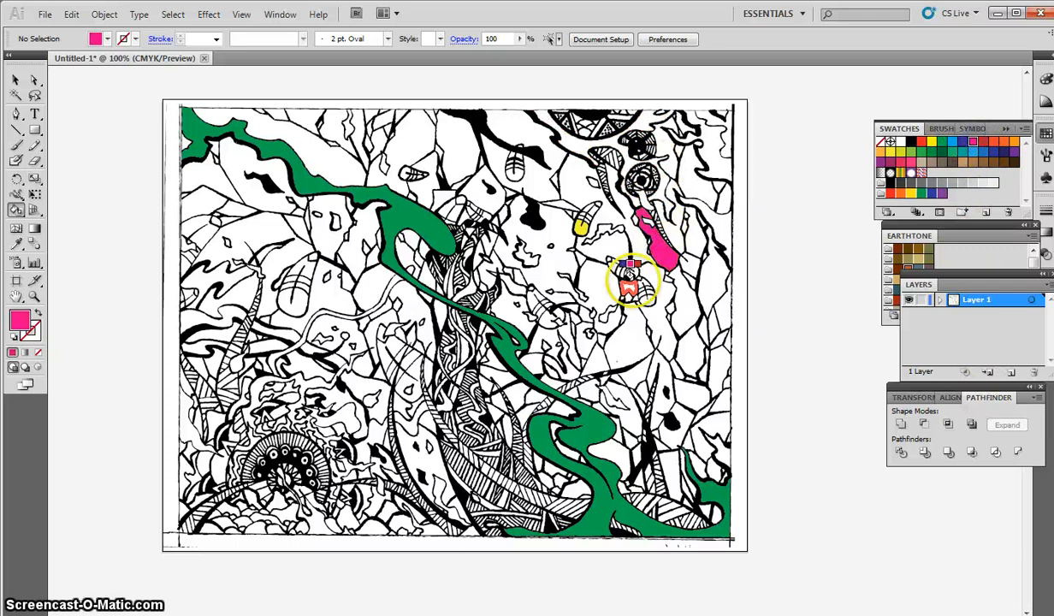
click(521, 300)
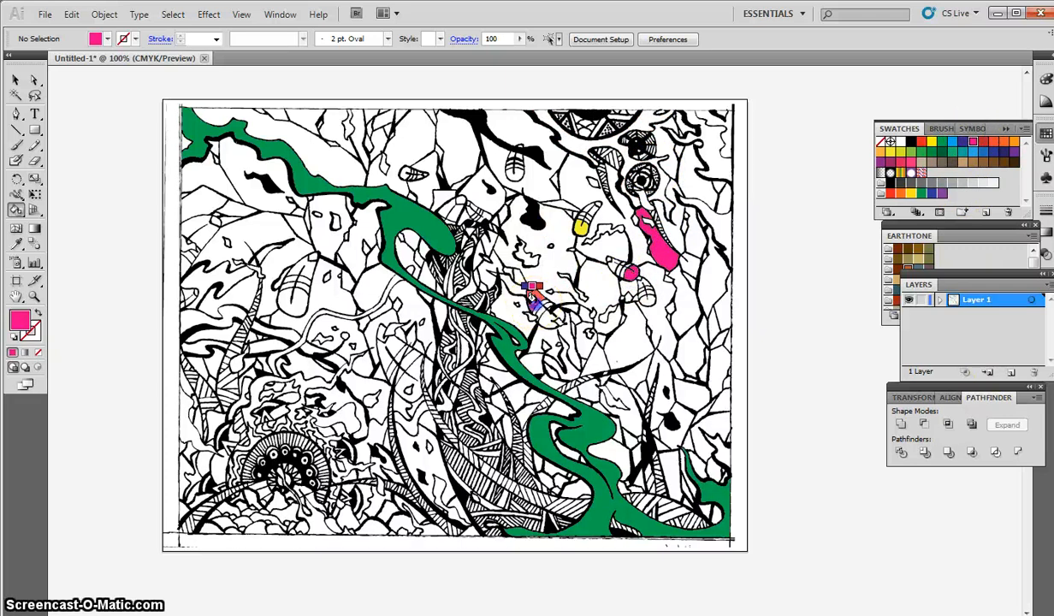
click(457, 520)
click(299, 287)
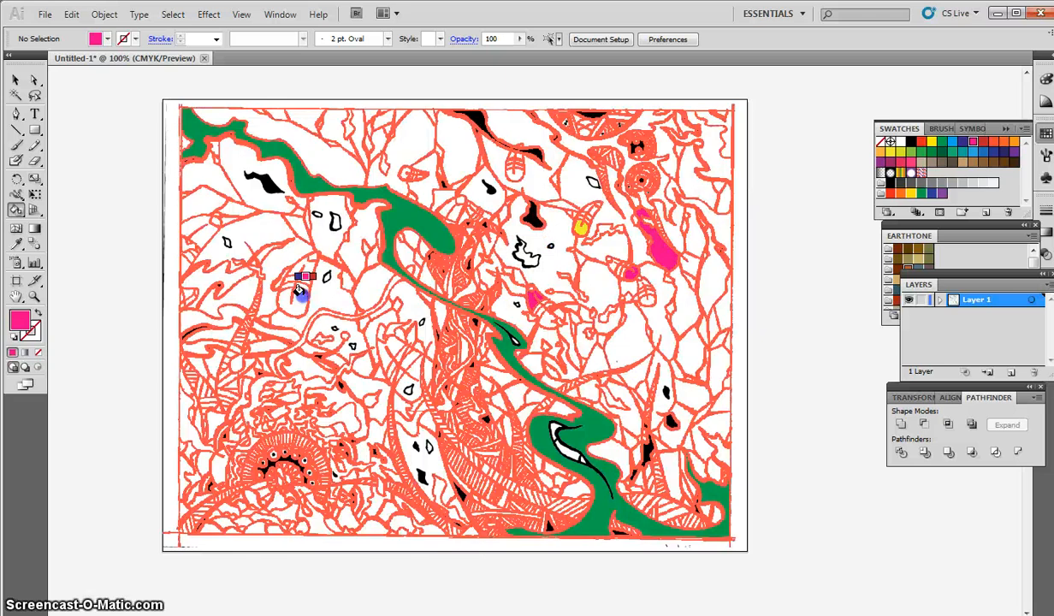
click(239, 261)
click(491, 267)
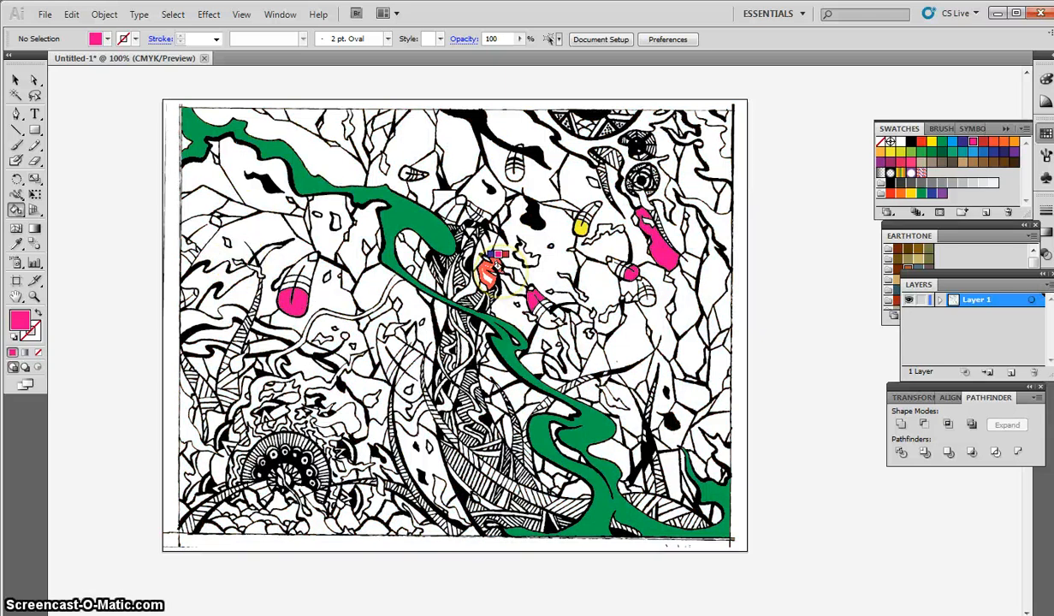
- Examine the traced line edges and filled areas up close around the middle of the green band
key(ctrl+equal)
key(ctrl+equal)
key(ctrl+equal)
key(ctrl+equal)
key(ctrl+equal)
key(ctrl+equal)
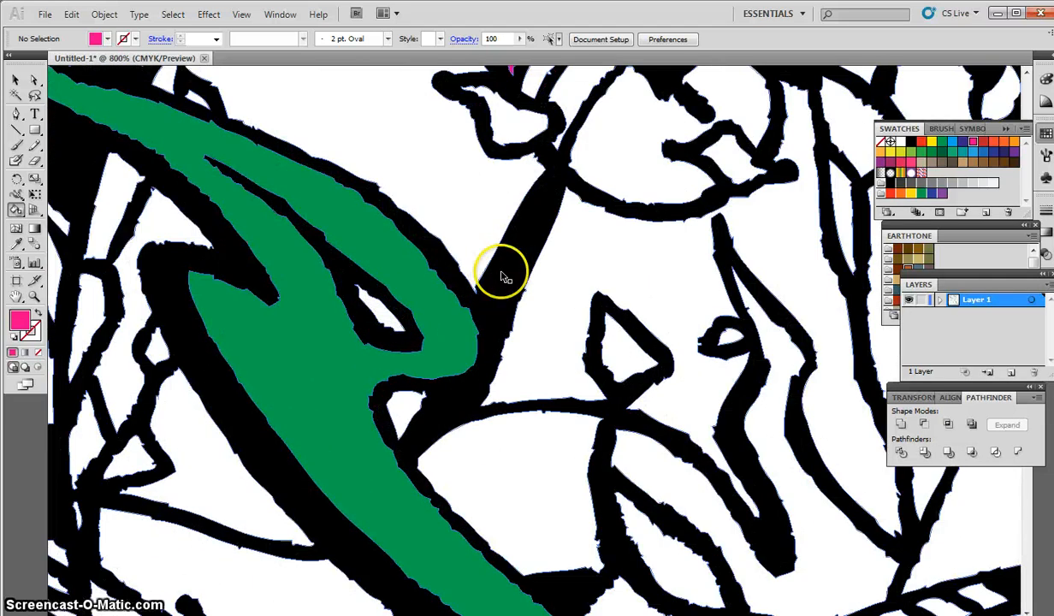
key(ctrl+minus)
key(ctrl+minus)
key(ctrl+minus)
key(ctrl+minus)
key(ctrl+minus)
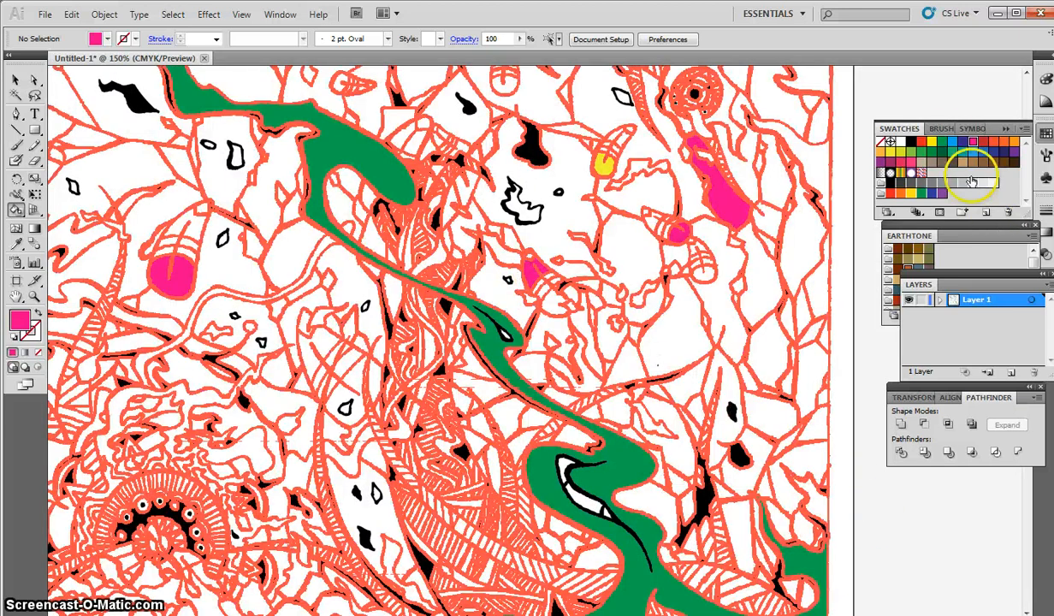
- Set the fill colour to light blue
click(950, 143)
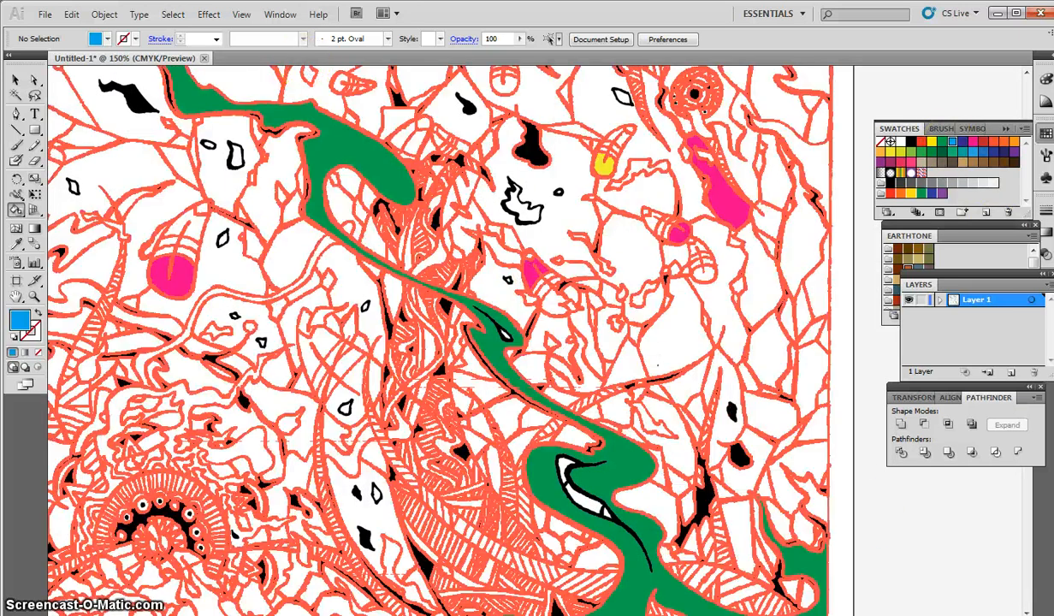